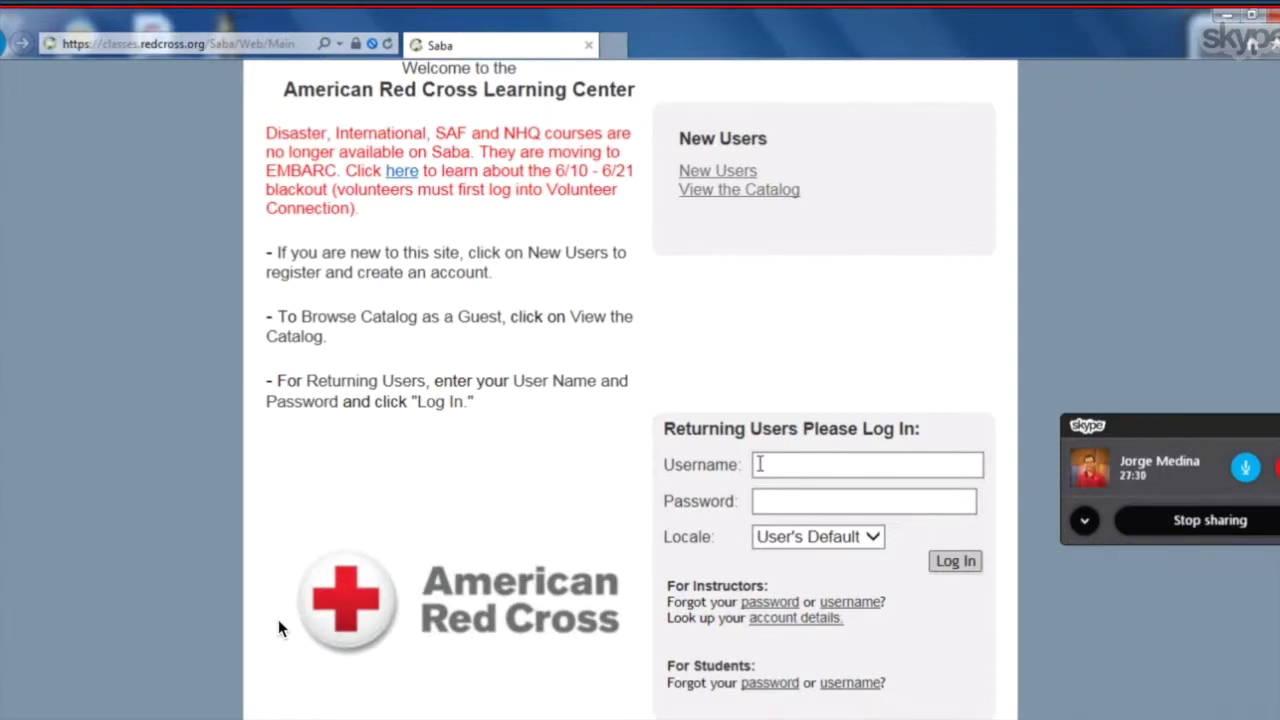
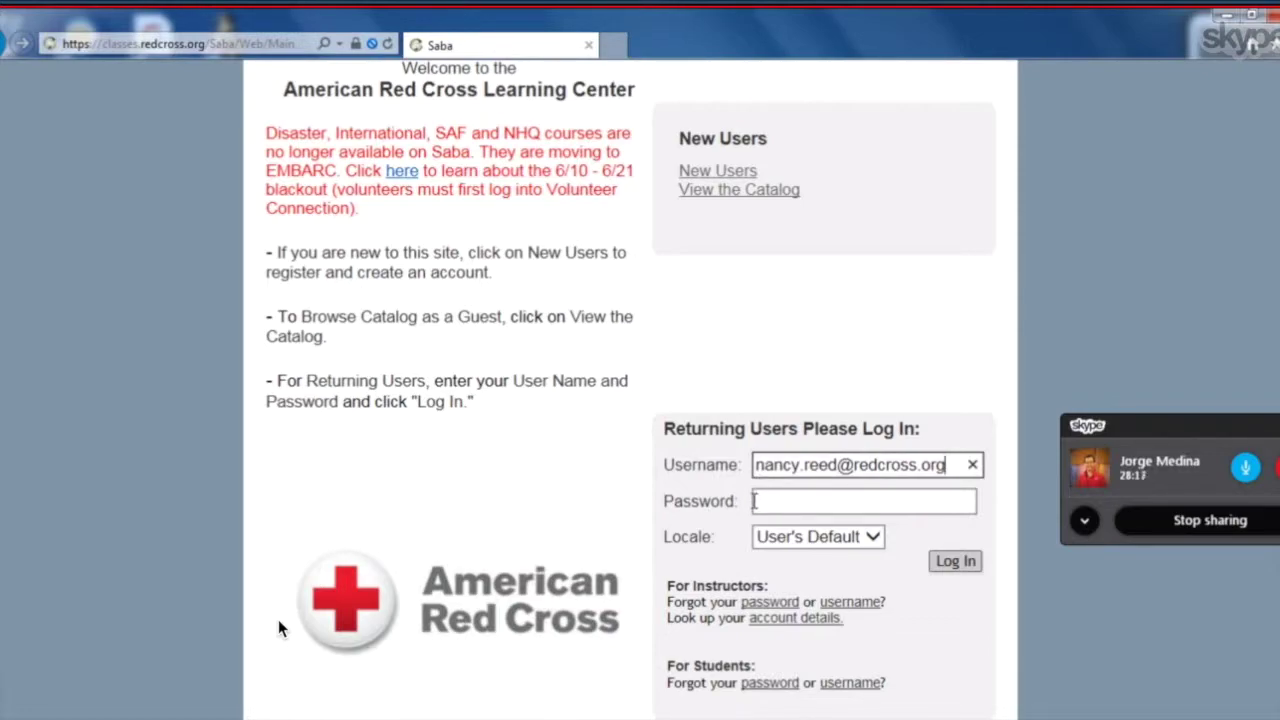
Enter the instructor's username and account password, reveal the password to check it, and sign in.
click(755, 501)
text(********)
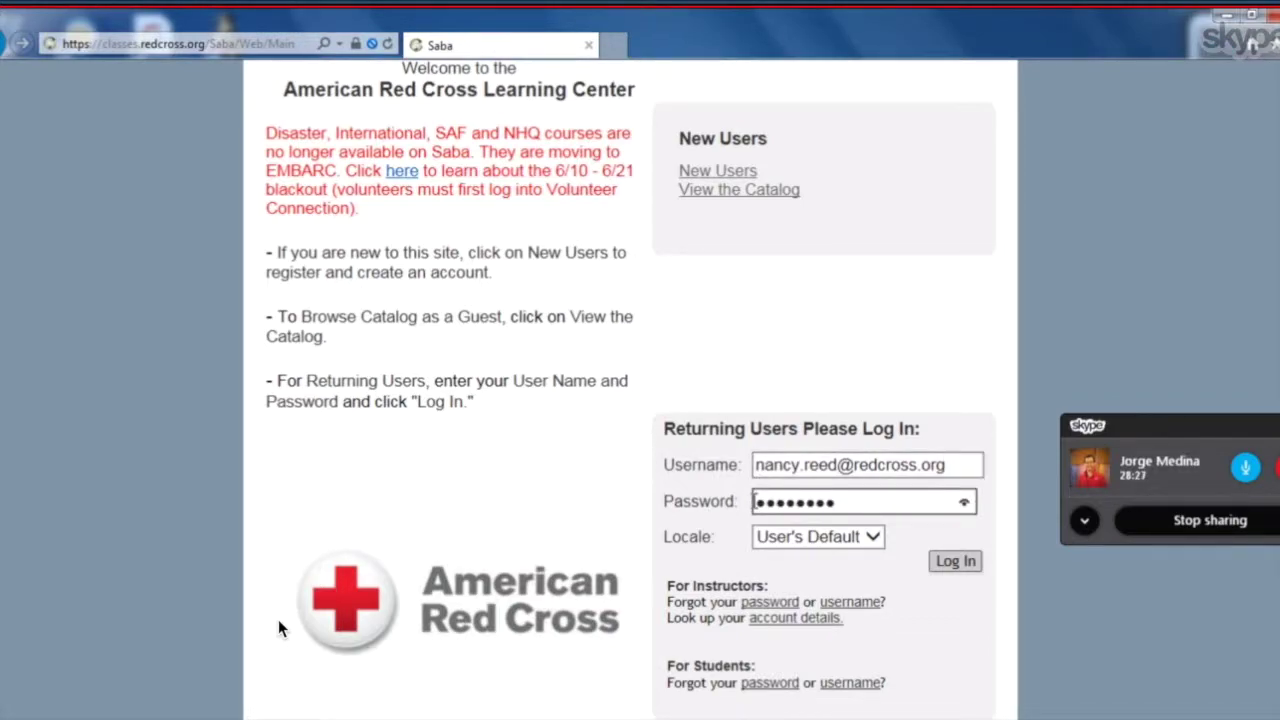
click(965, 504)
click(953, 562)
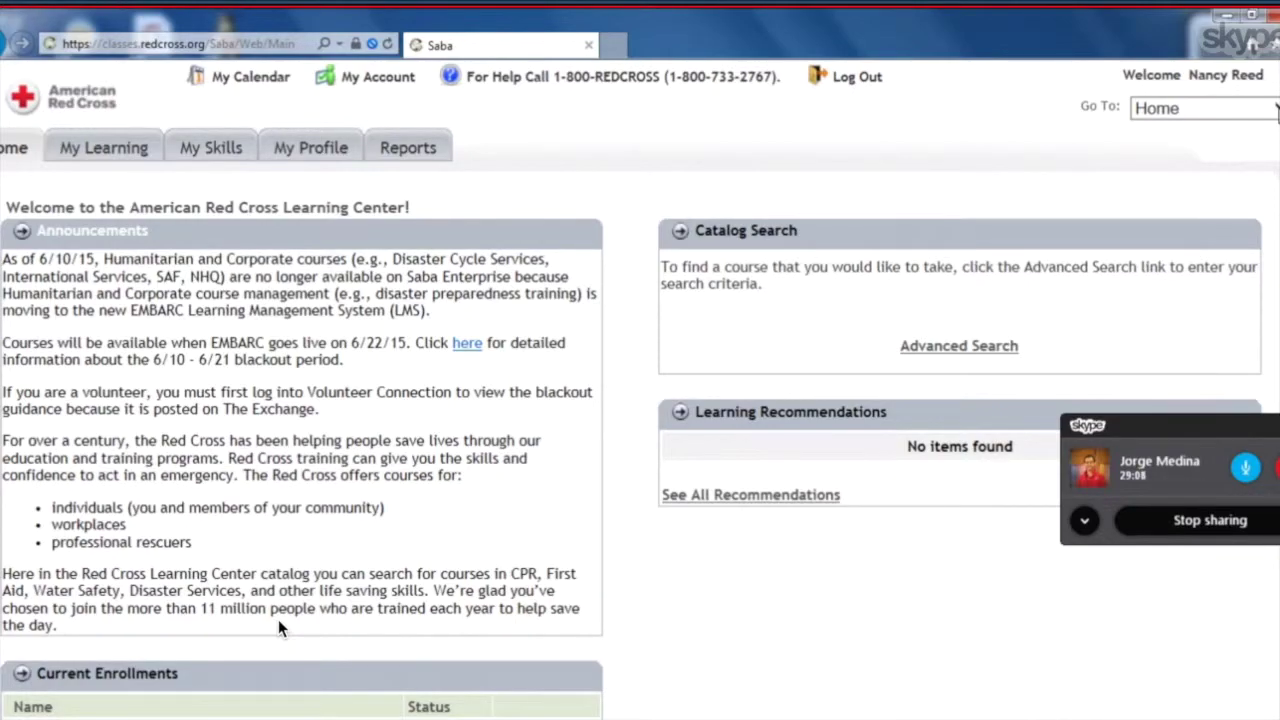
Switch to the Instructor's Desk area from the Go To list.
click(1265, 108)
click(1238, 127)
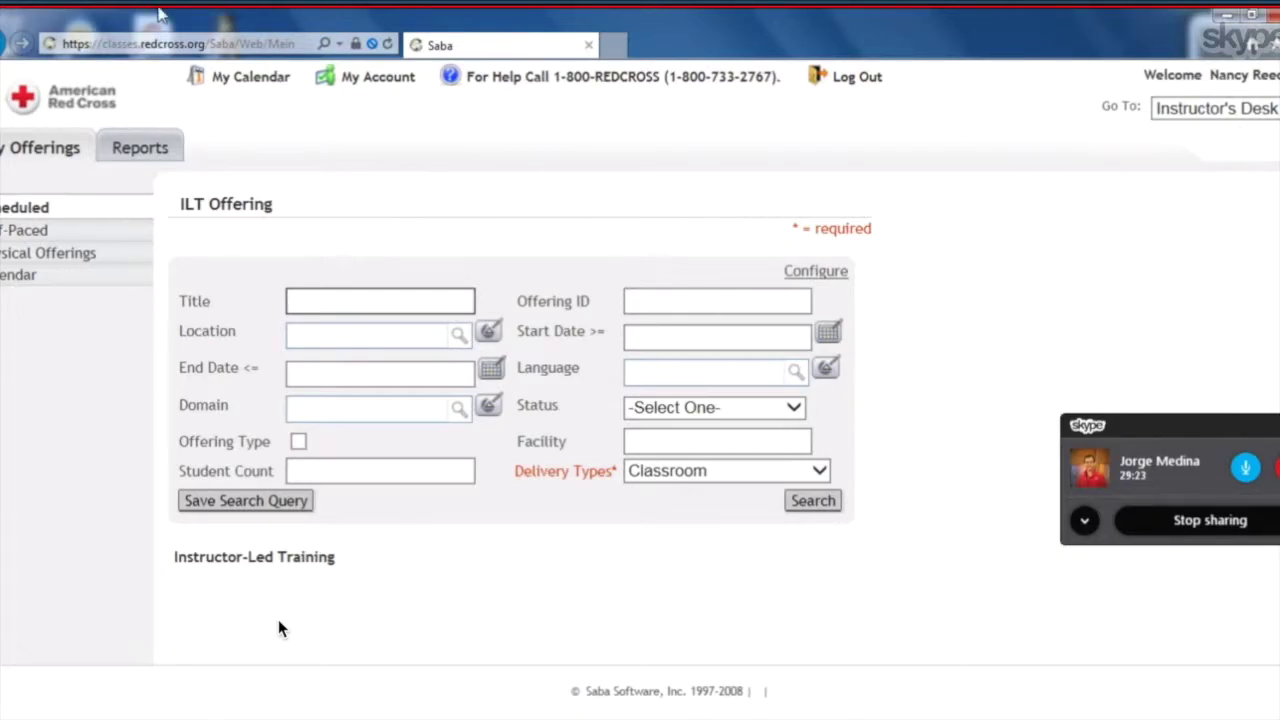
In Reports, expand Offerings and start emailing the American Red Cross - Class Roster report.
click(131, 149)
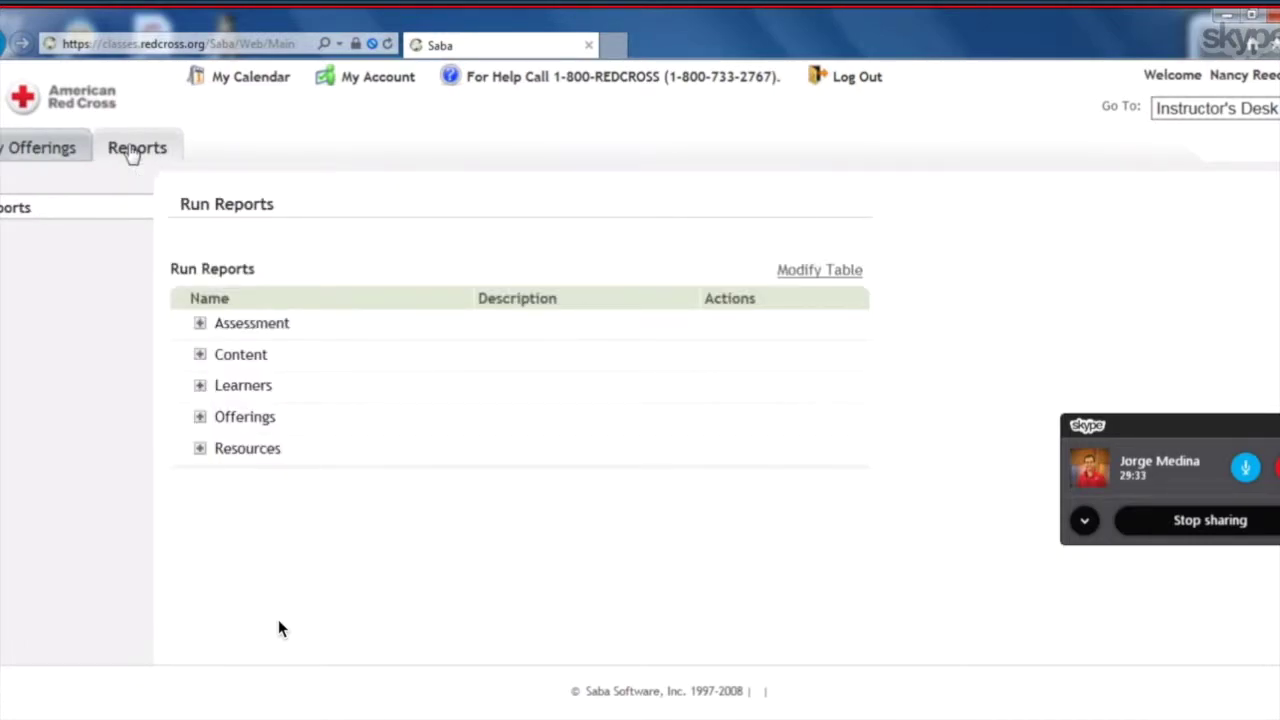
click(200, 418)
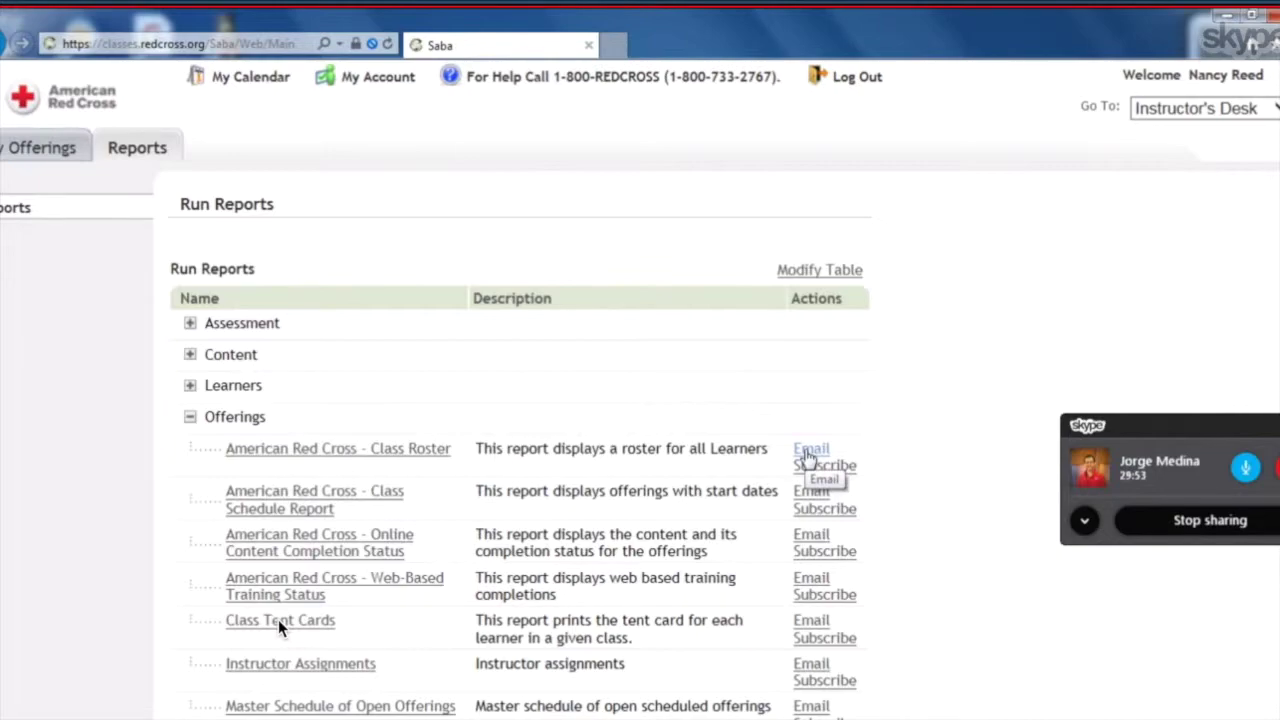
click(808, 455)
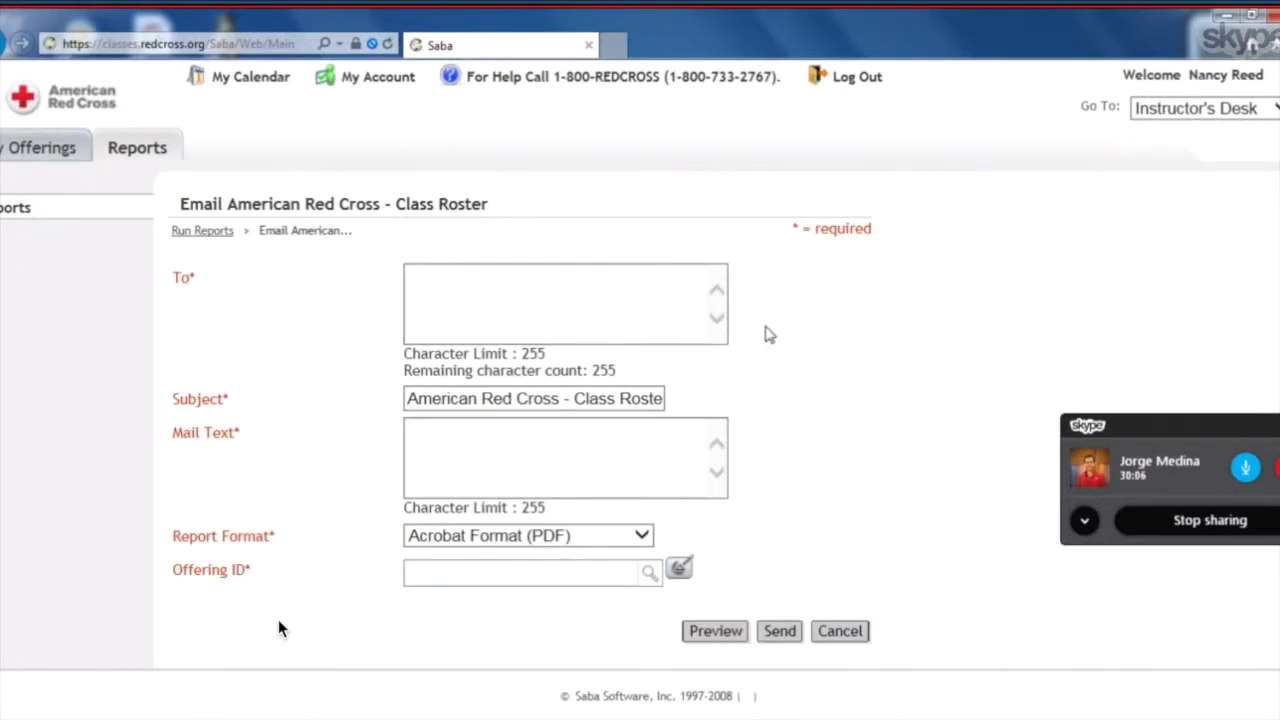
Fill in the recipient's e-mail address and the message text 'my roster'.
click(410, 276)
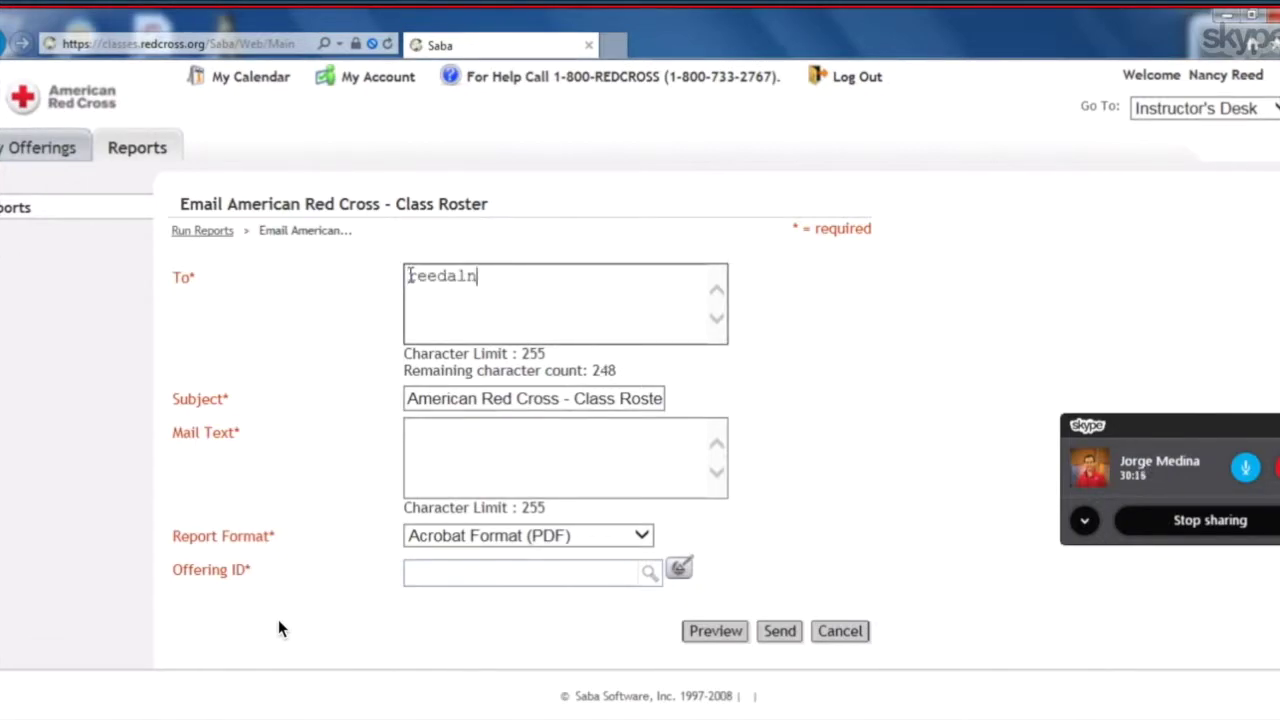
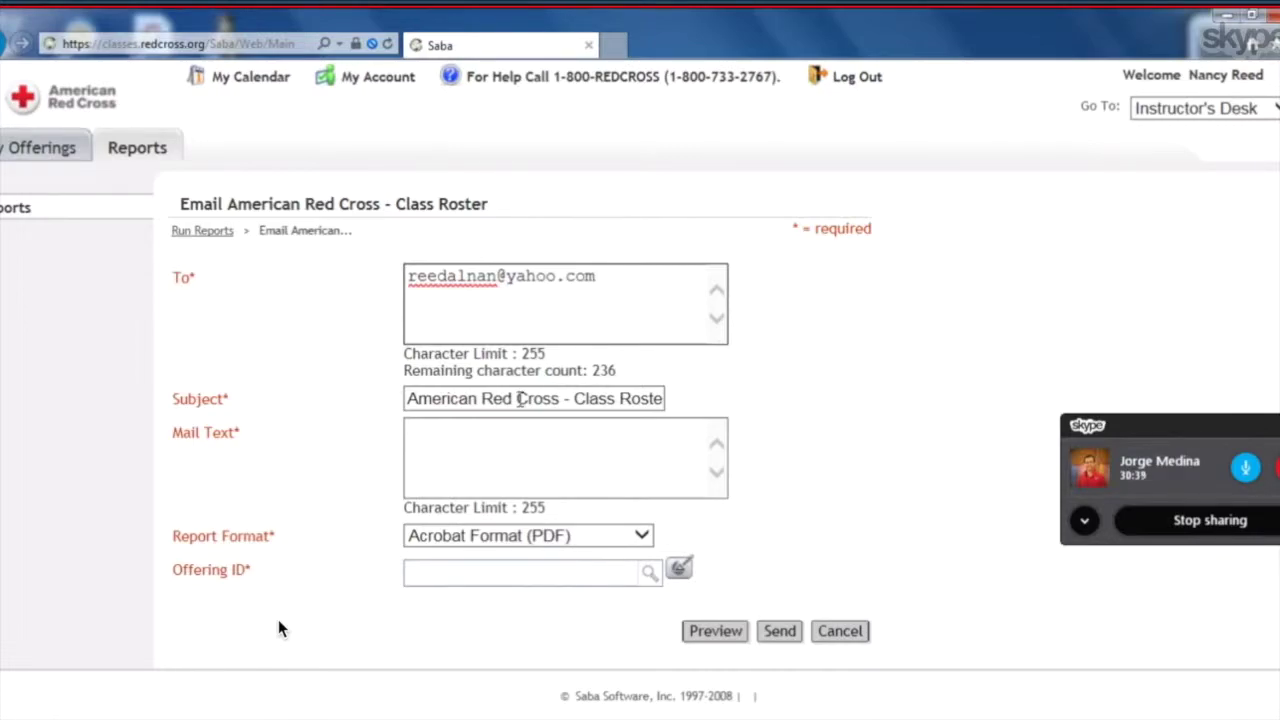
click(418, 435)
text(my roster)
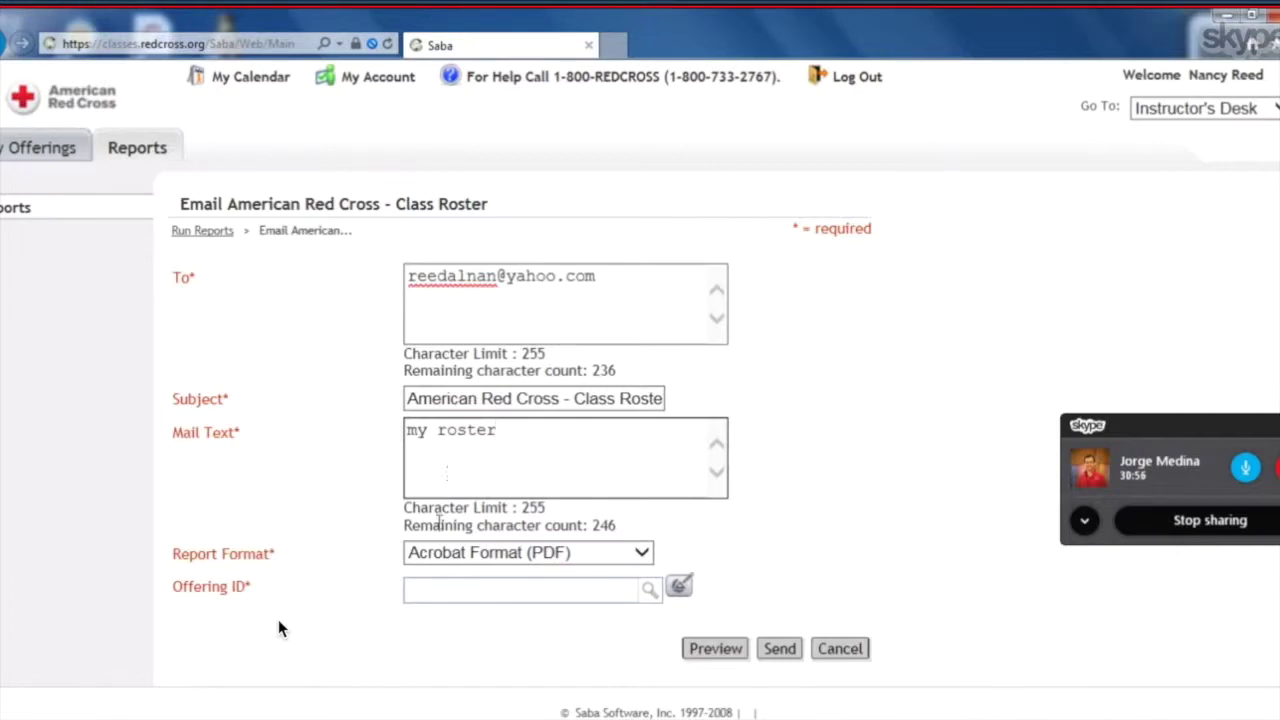
Enter Offering ID 04070730 and confirm the Adult First Aid offering through the lookup.
click(409, 591)
text(04070730)
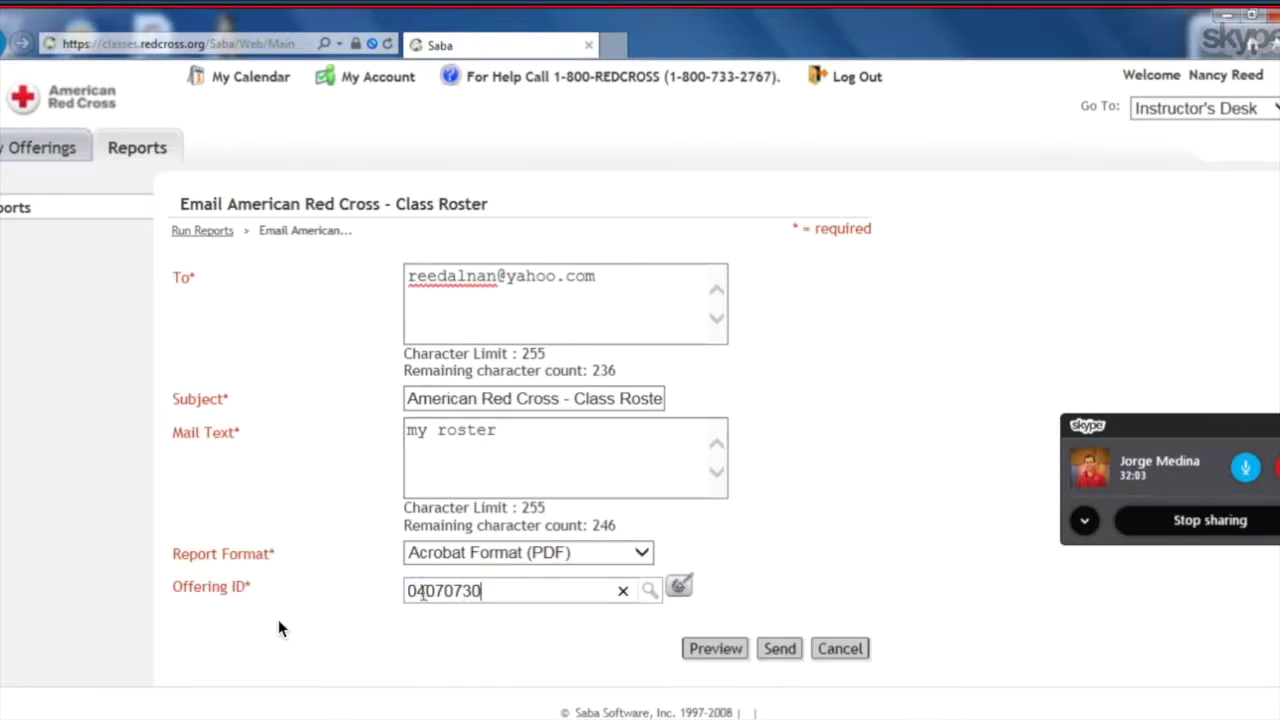
drag(549, 677, 655, 612)
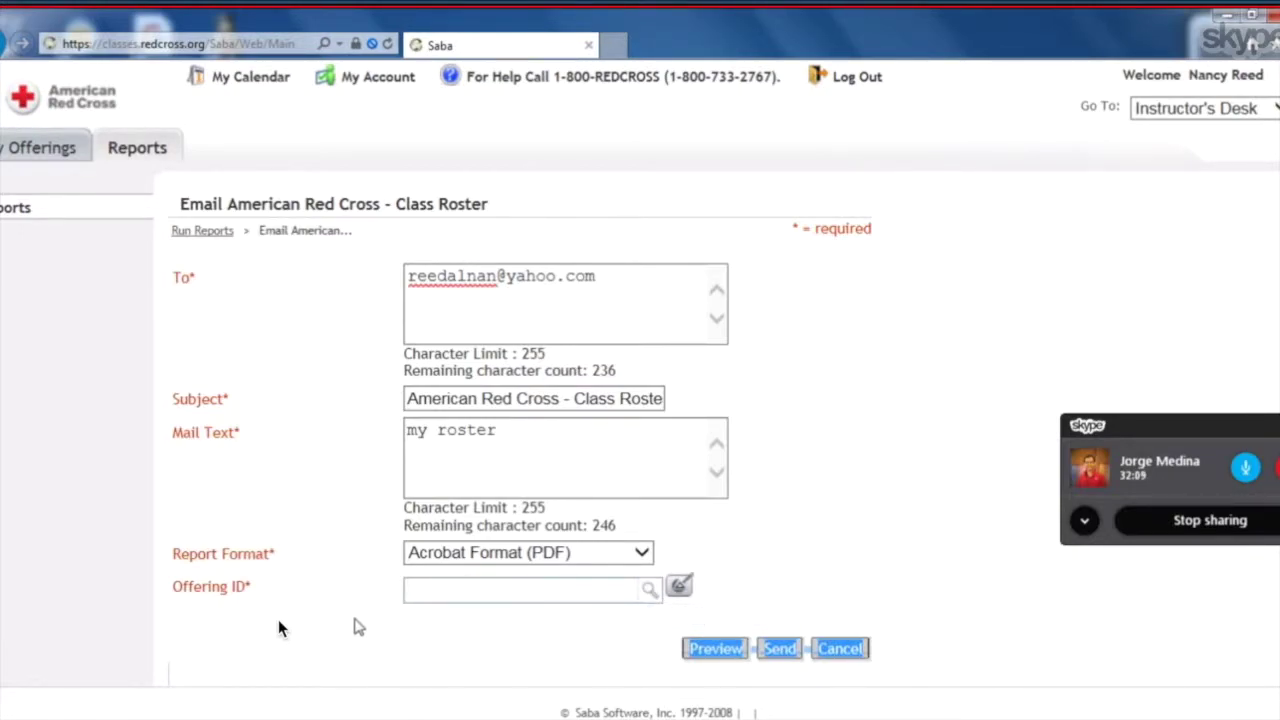
click(410, 592)
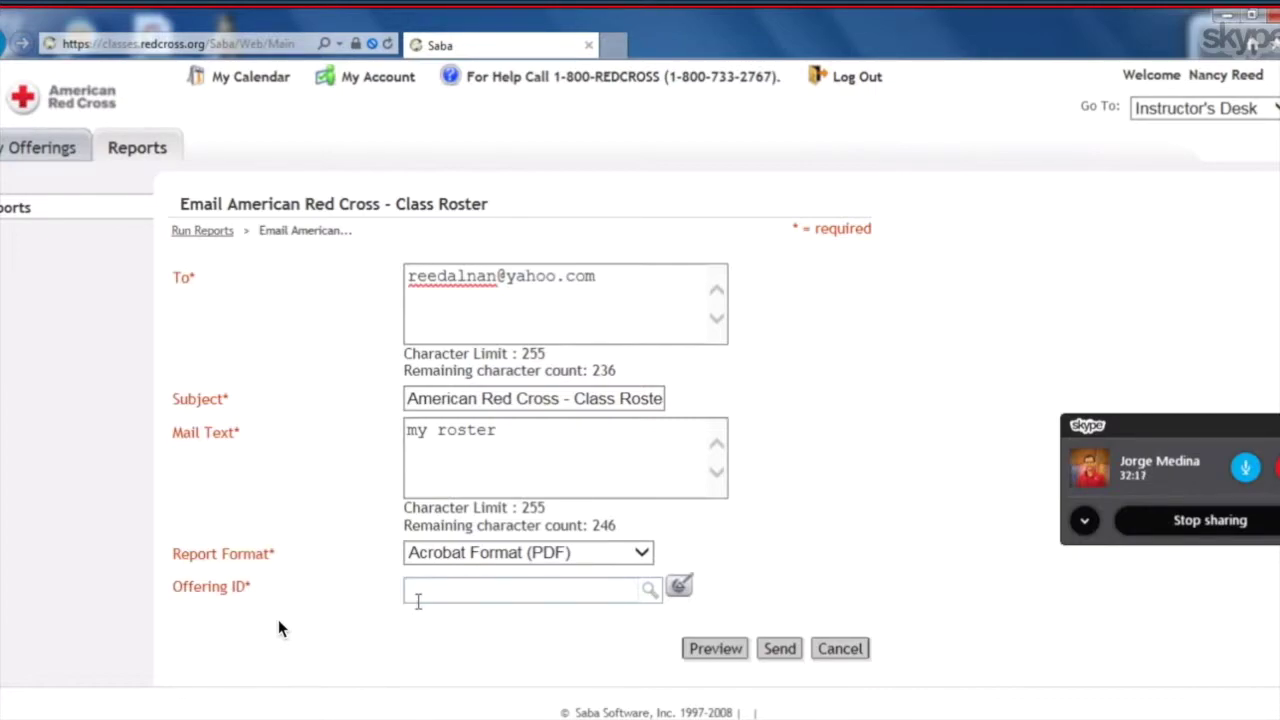
text(04070730)
click(650, 591)
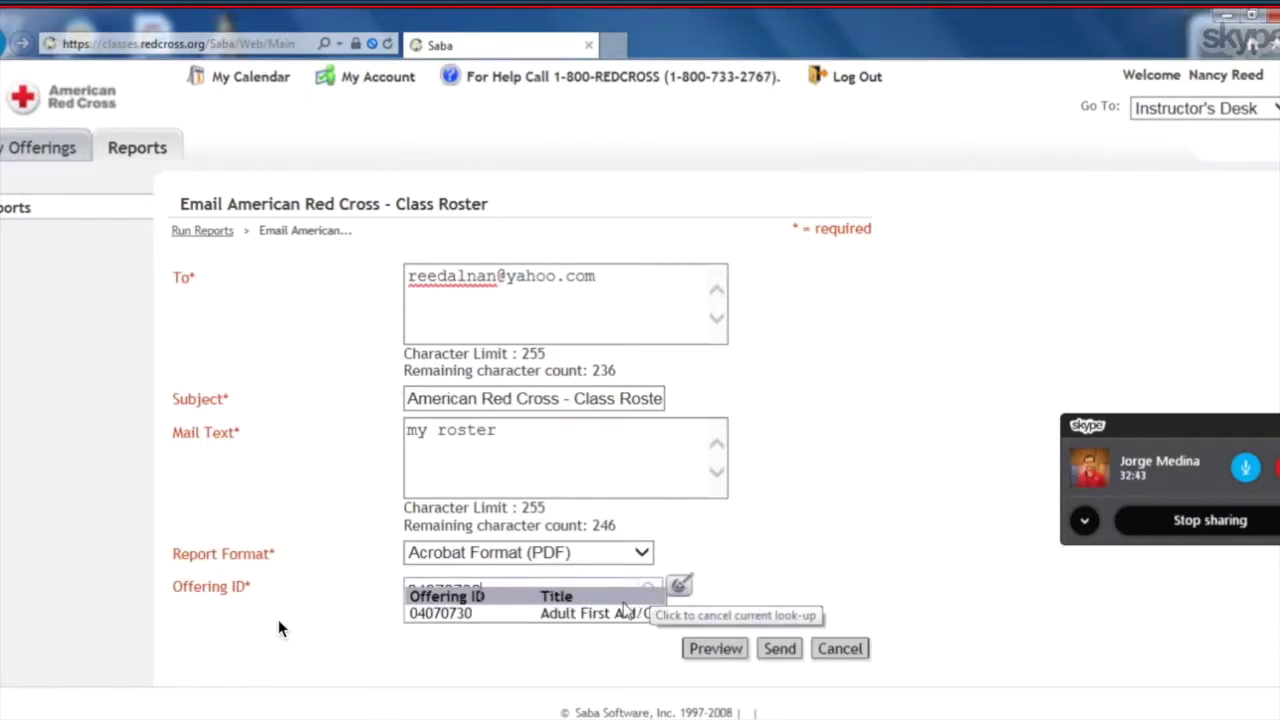
click(618, 613)
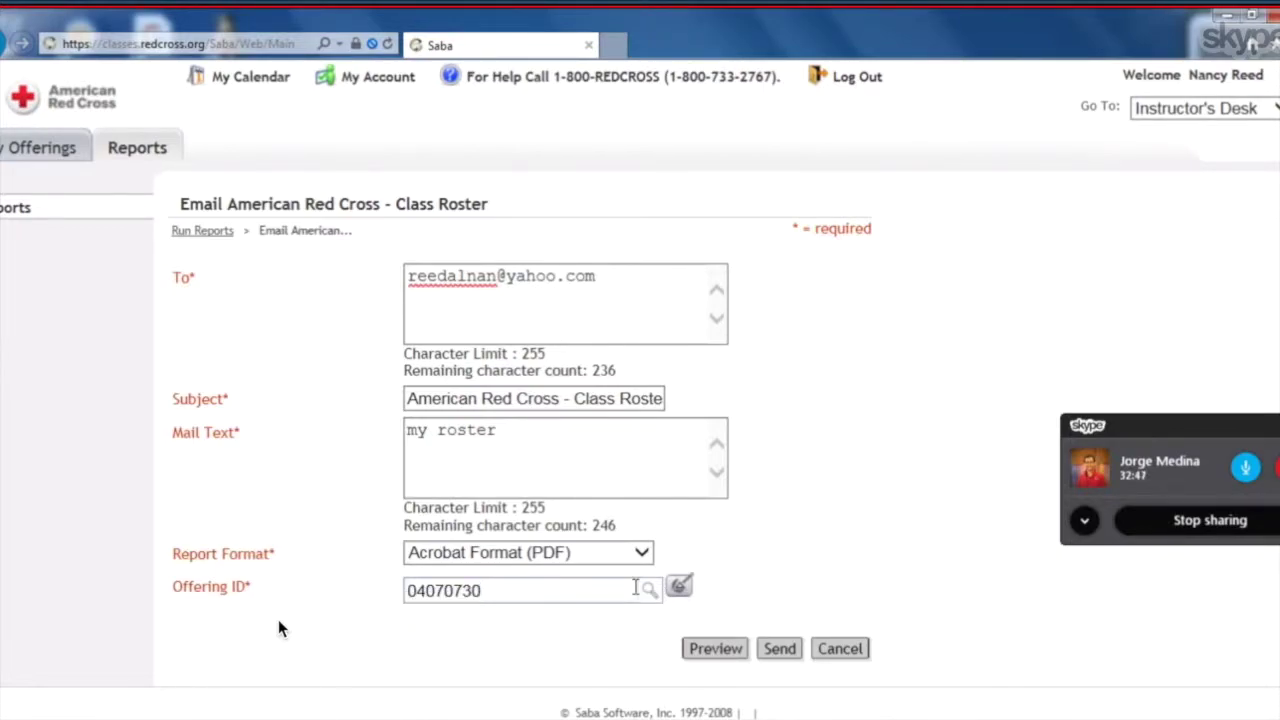
click(635, 588)
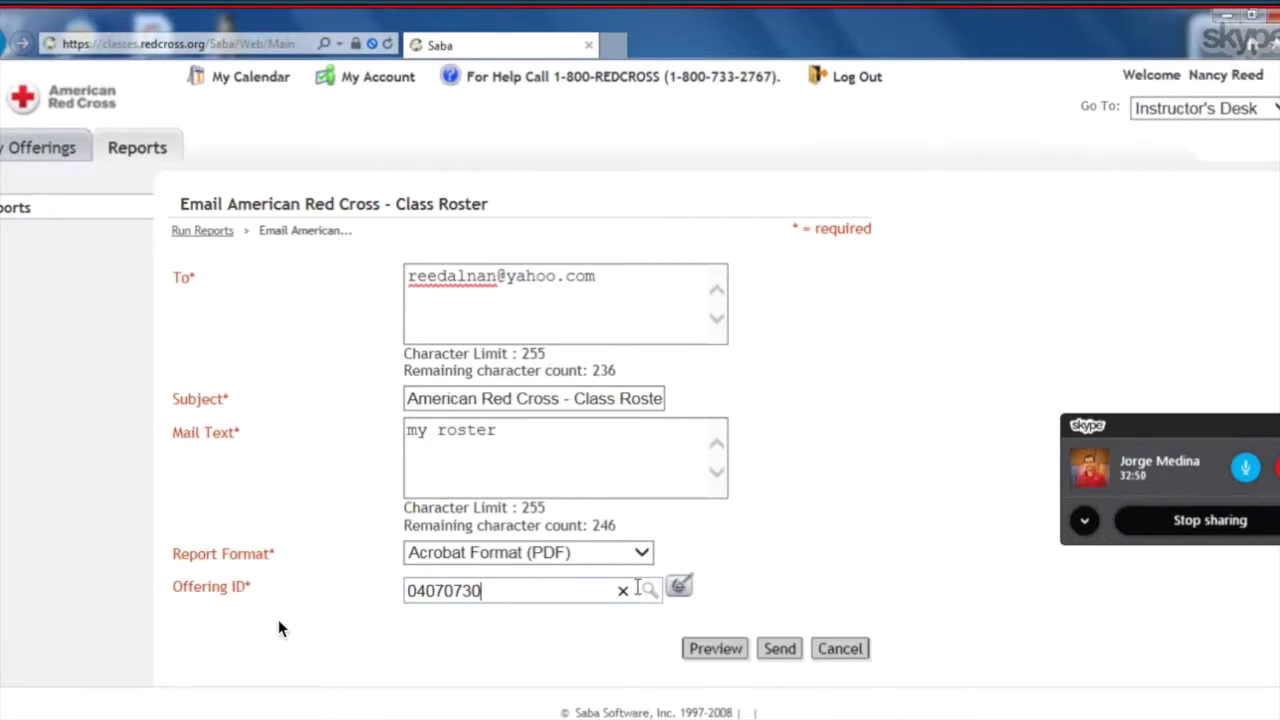
click(712, 650)
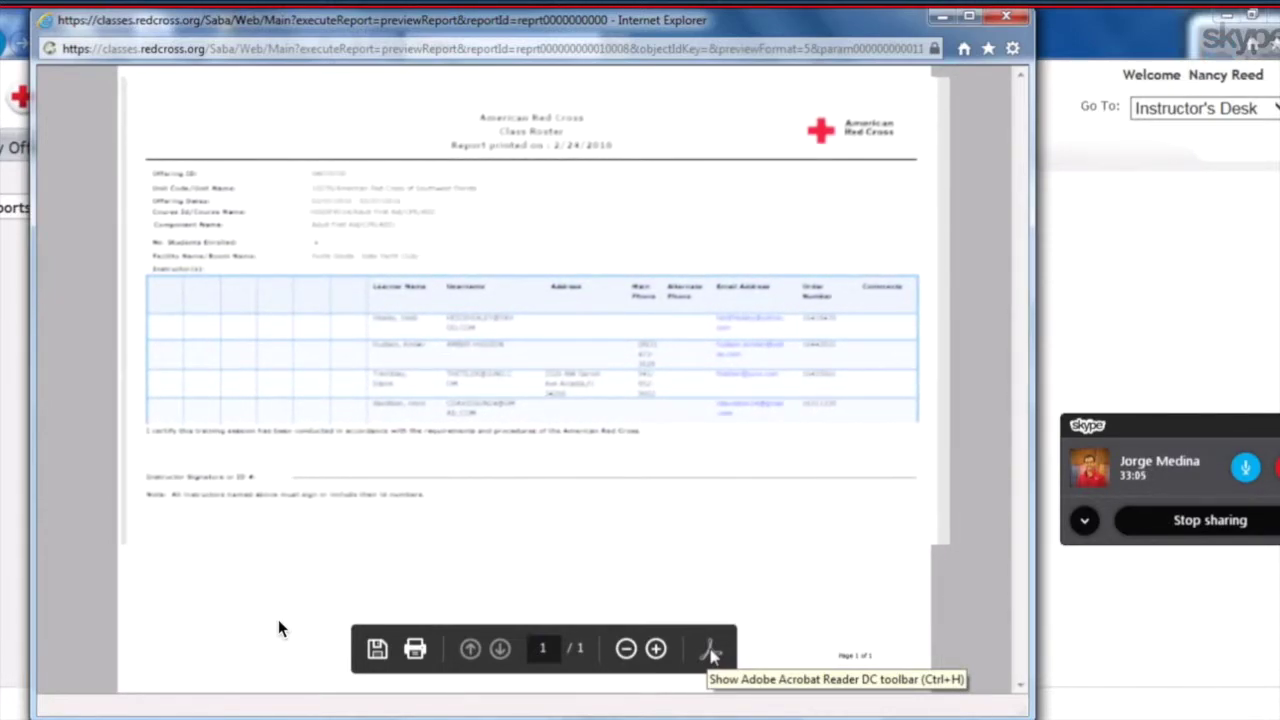
click(1005, 17)
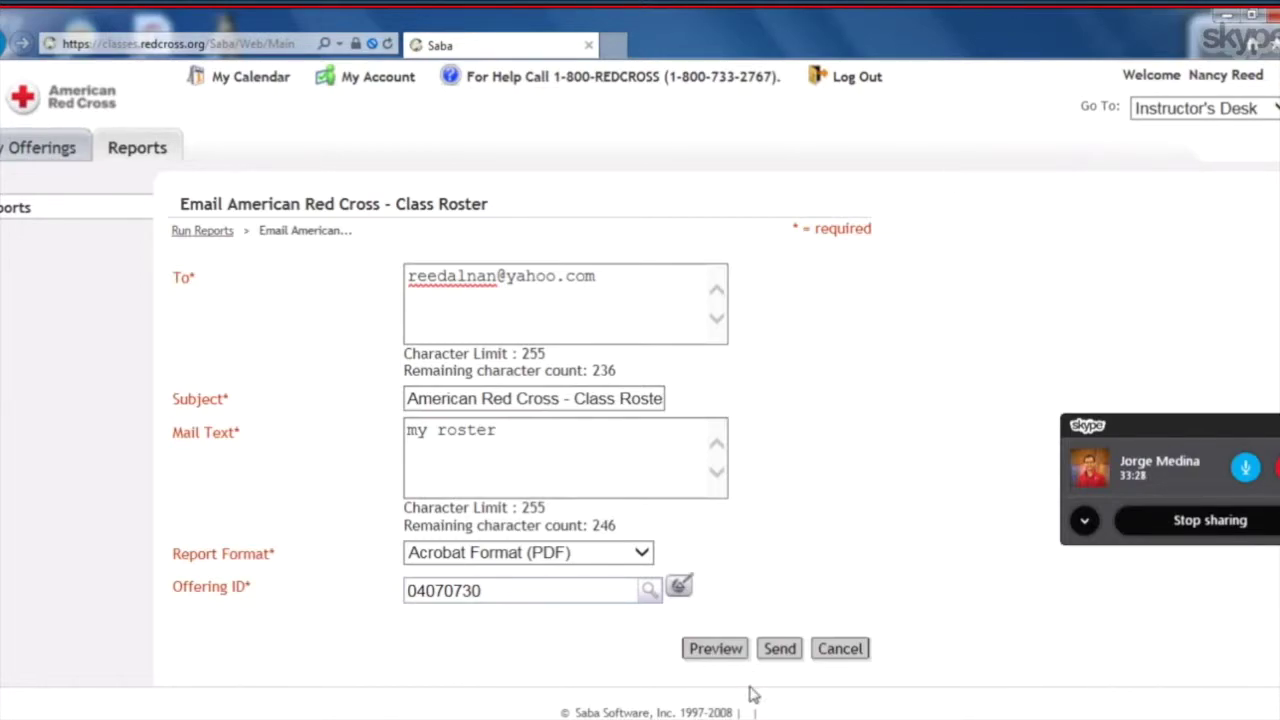
Send the class roster email, dismiss the 'Email is sent' alert, and return to Reports.
drag(751, 690, 778, 652)
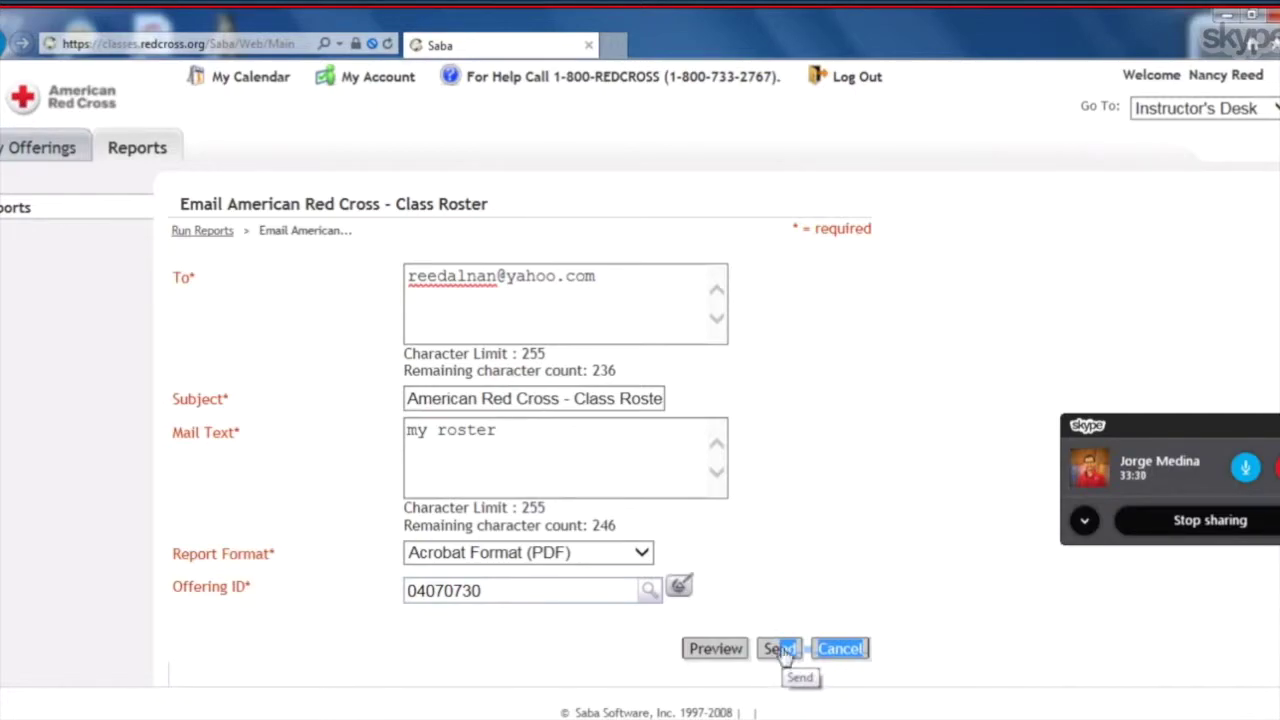
click(779, 649)
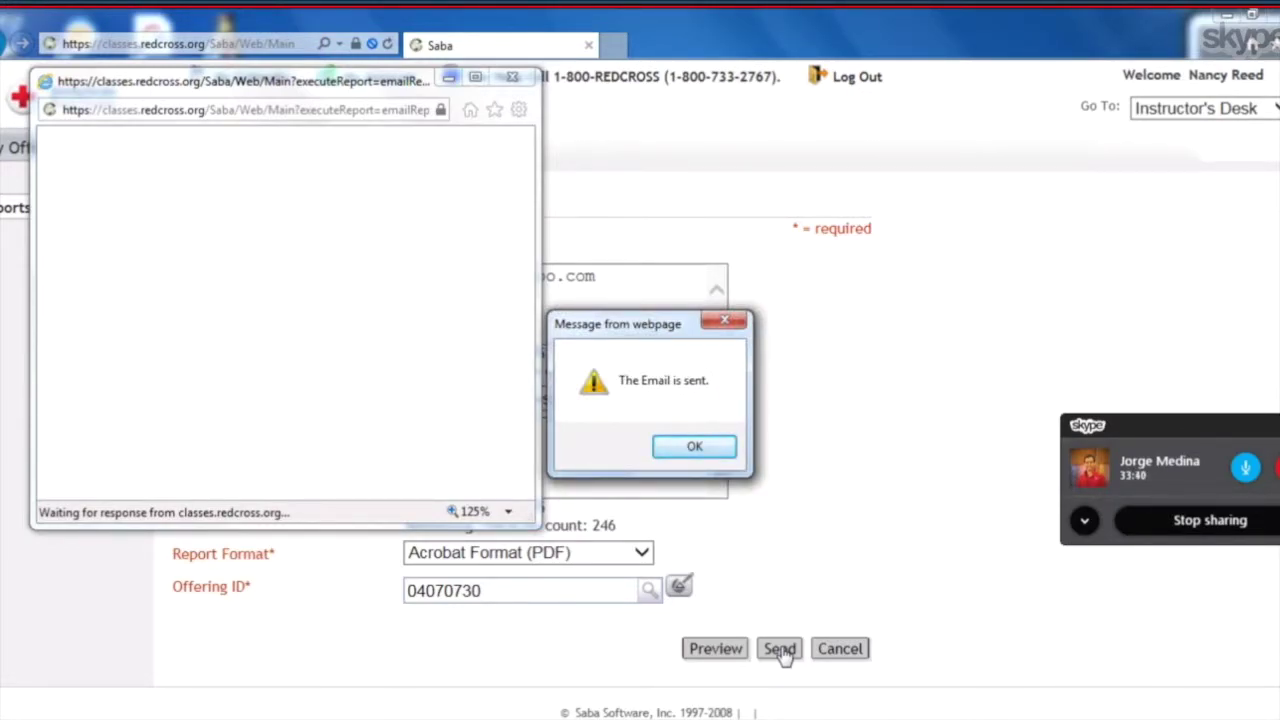
click(697, 448)
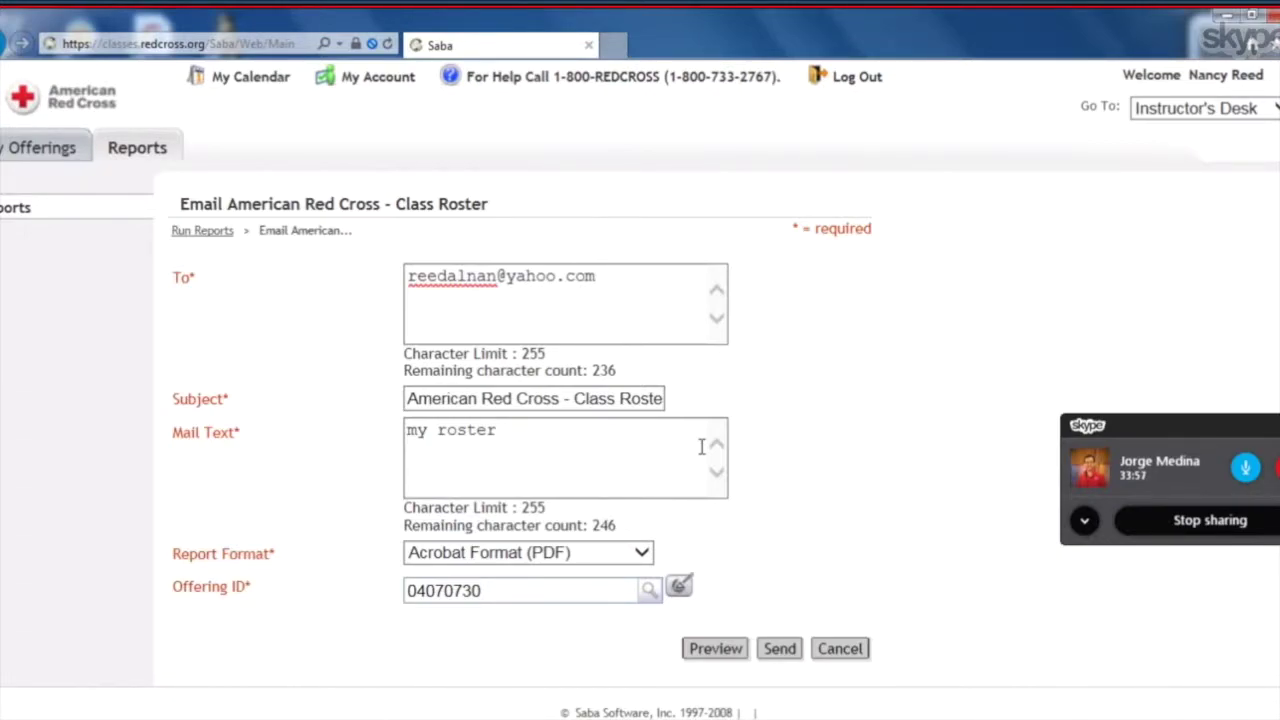
click(137, 150)
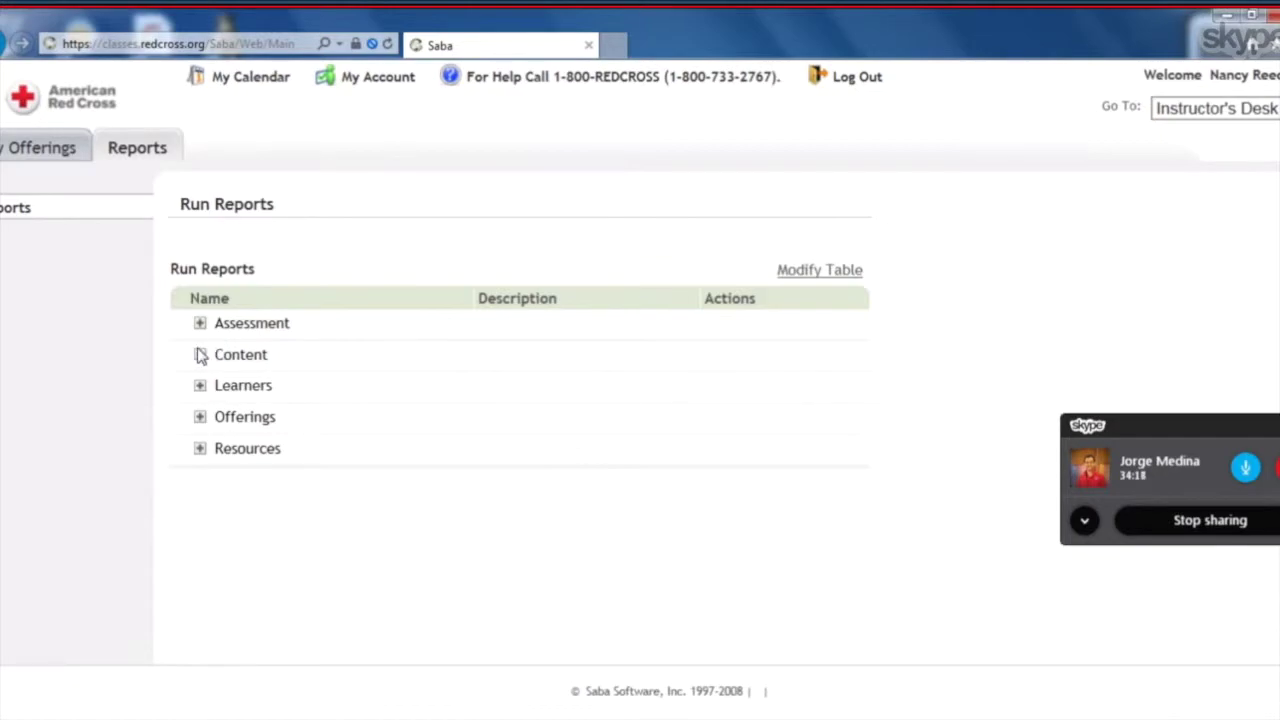
Expand Offerings and start emailing the Online Content Completion Status report.
click(200, 417)
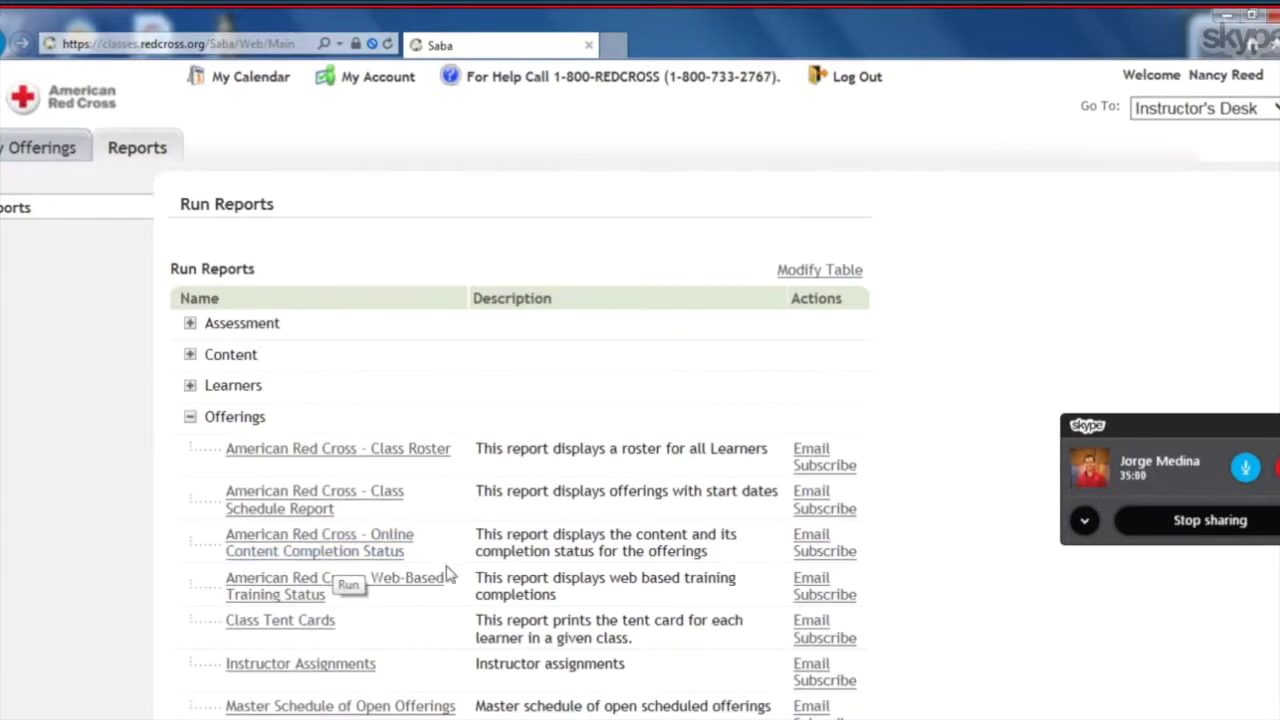
click(809, 538)
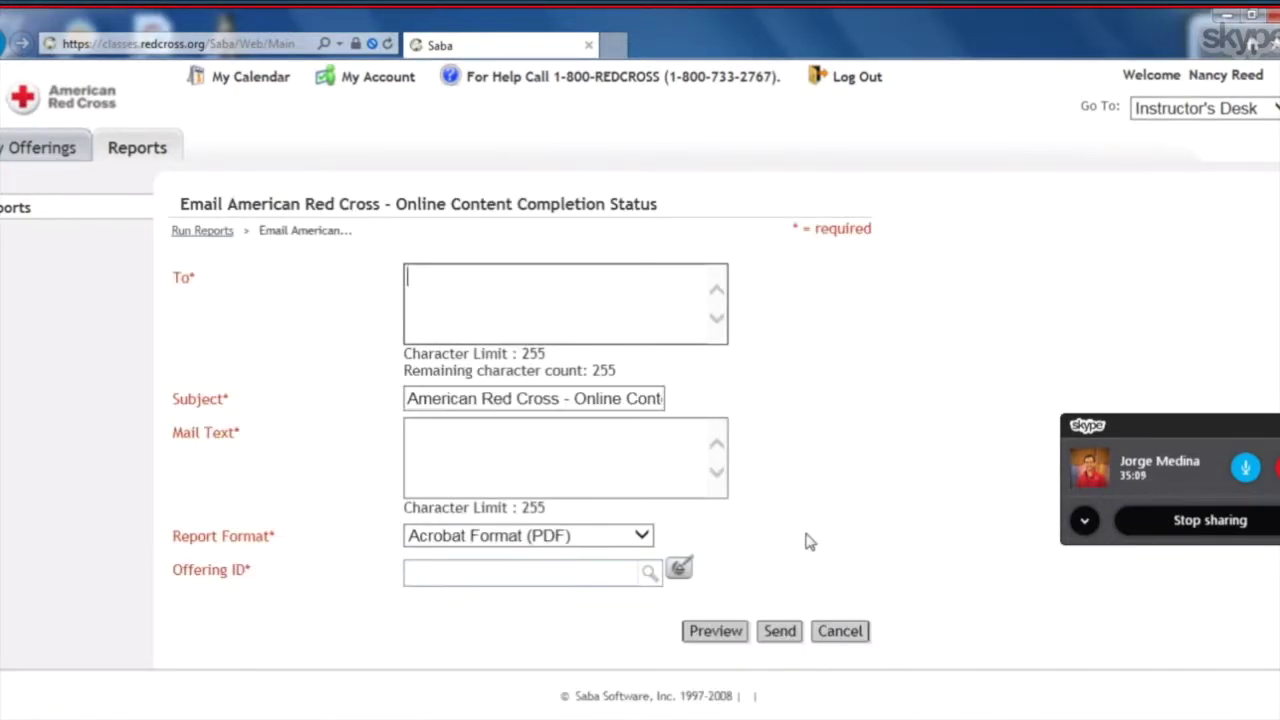
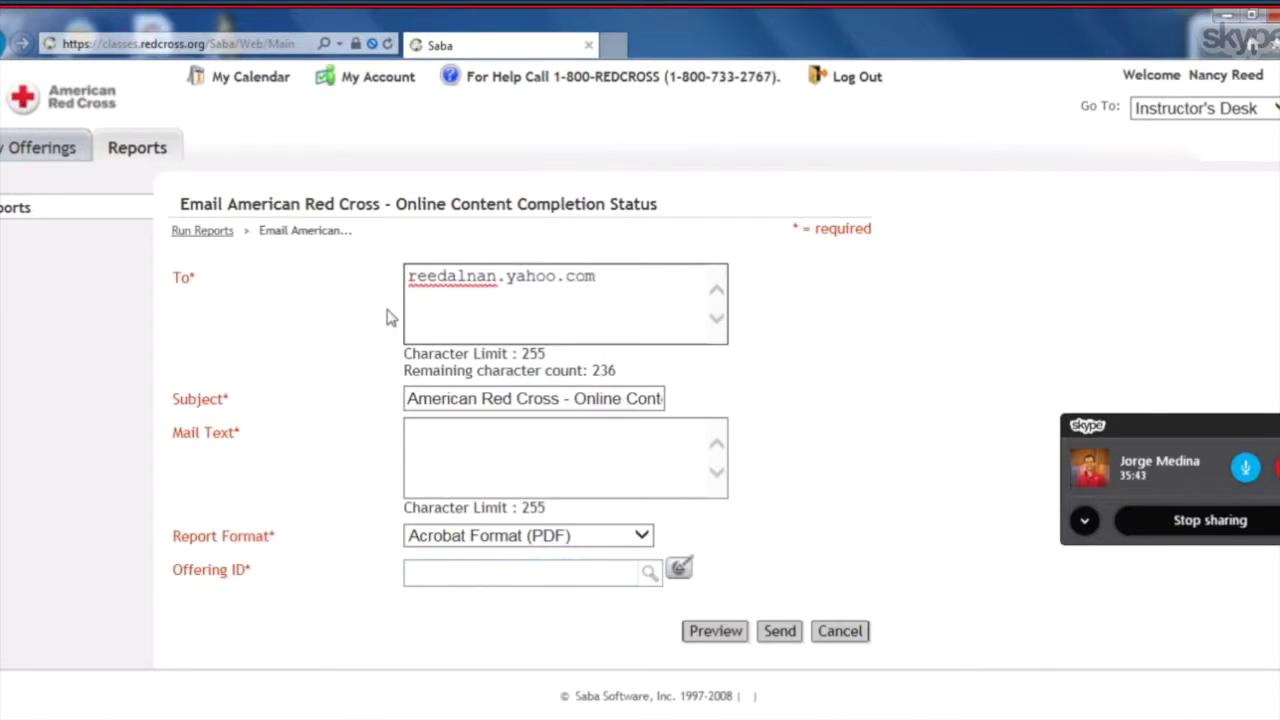
Fill in the recipient's e-mail address and the message text 'on line report'.
click(414, 432)
text(on line report)
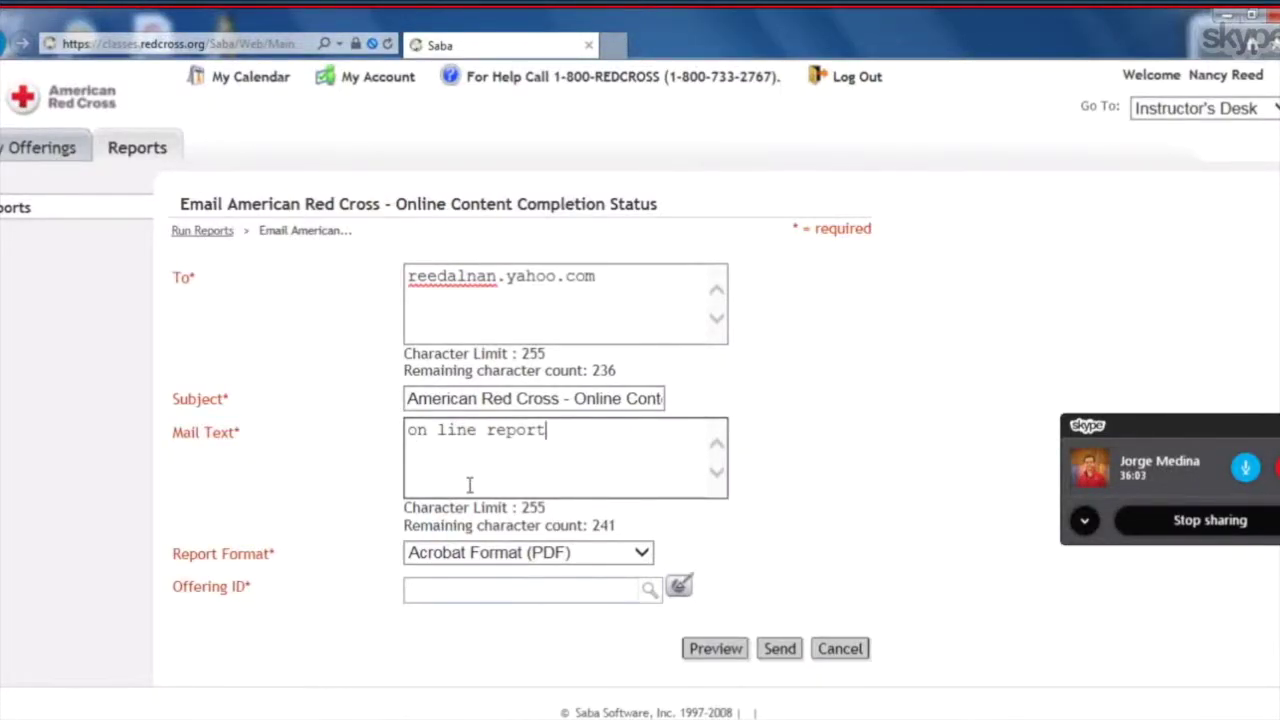
Select offering 04070730 (Adult First Aid) via lookup and preview the report as PDF.
click(406, 594)
text(04070730)
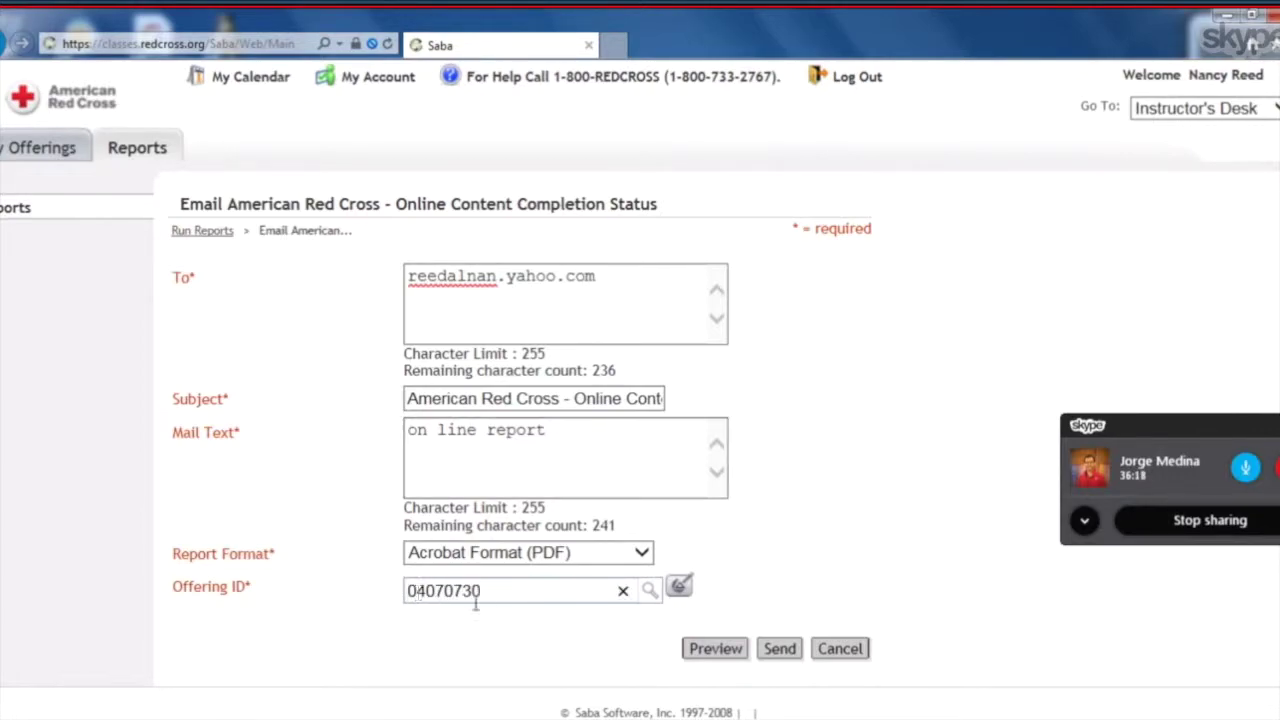
click(650, 590)
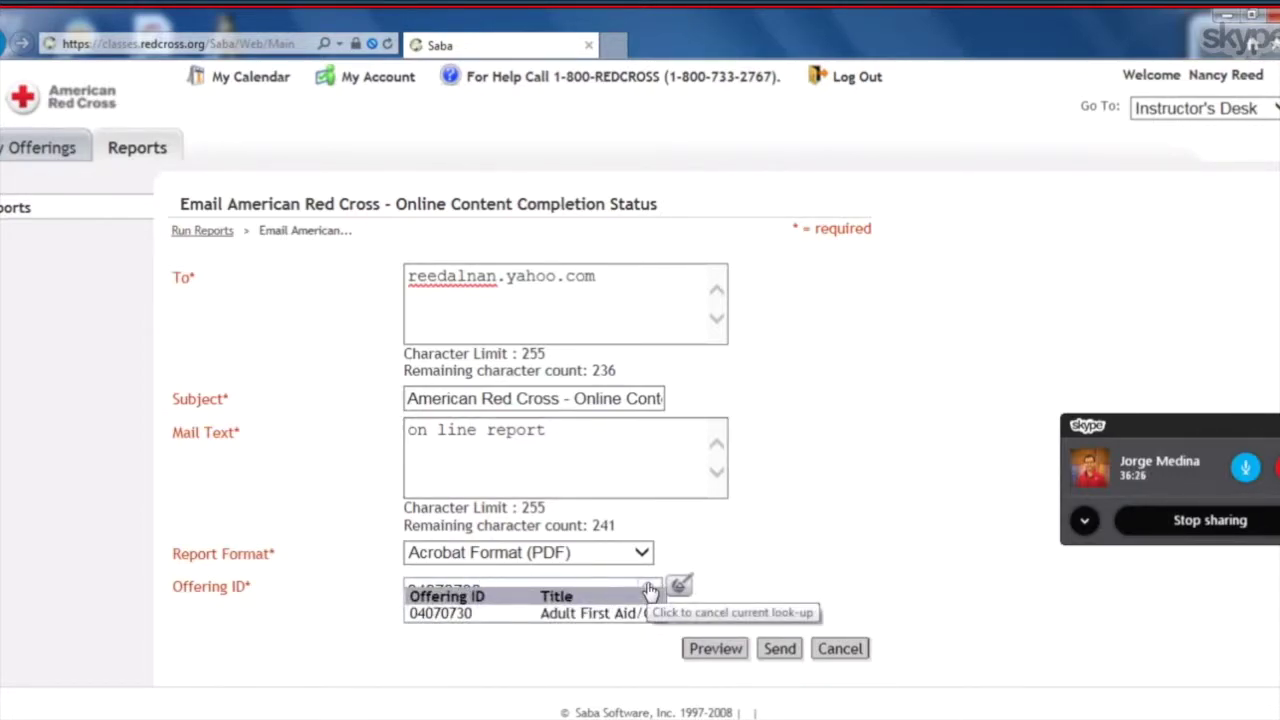
click(598, 613)
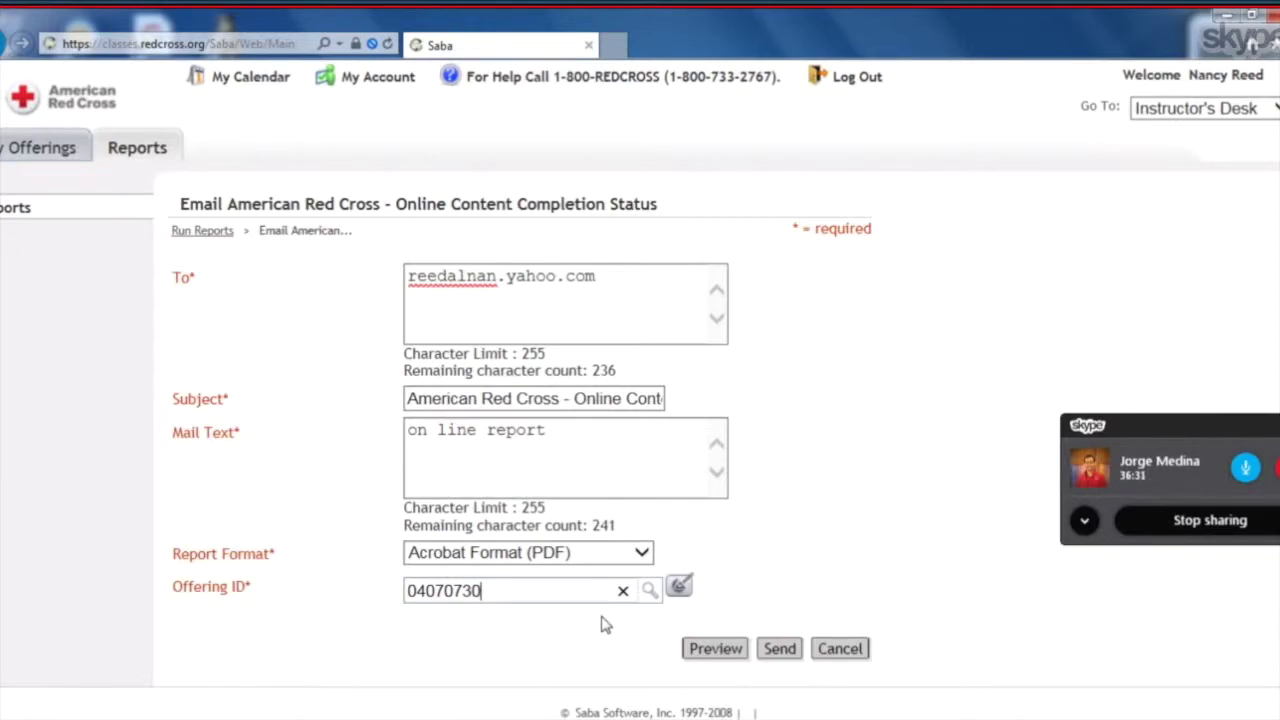
click(715, 650)
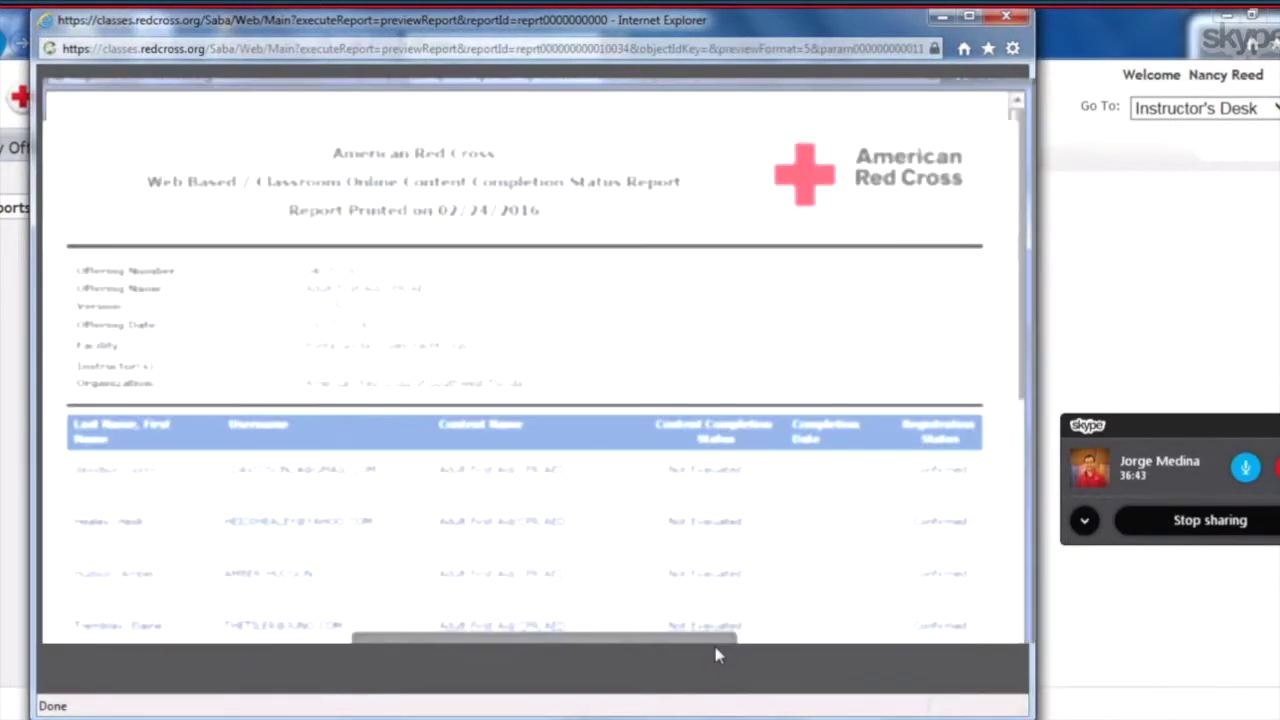